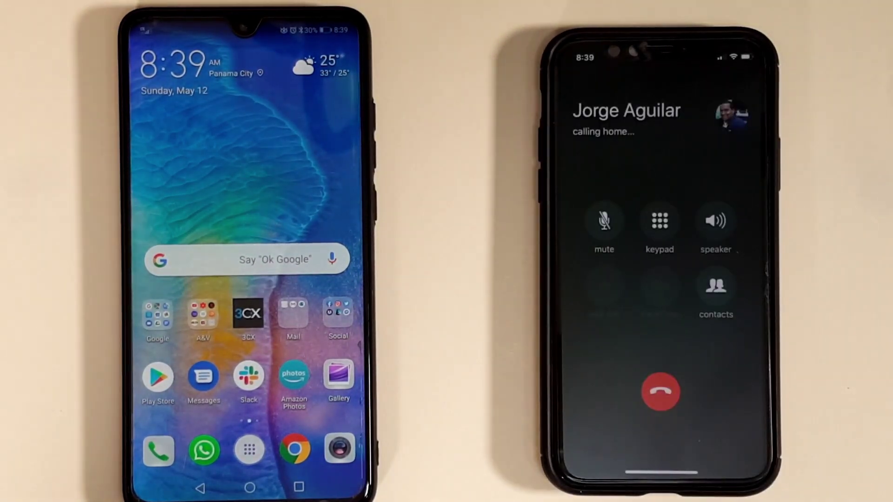
- Put the outgoing call to the home line on speaker, hang up, and check the missed-call notification on the Android phone
left_click(715, 221)
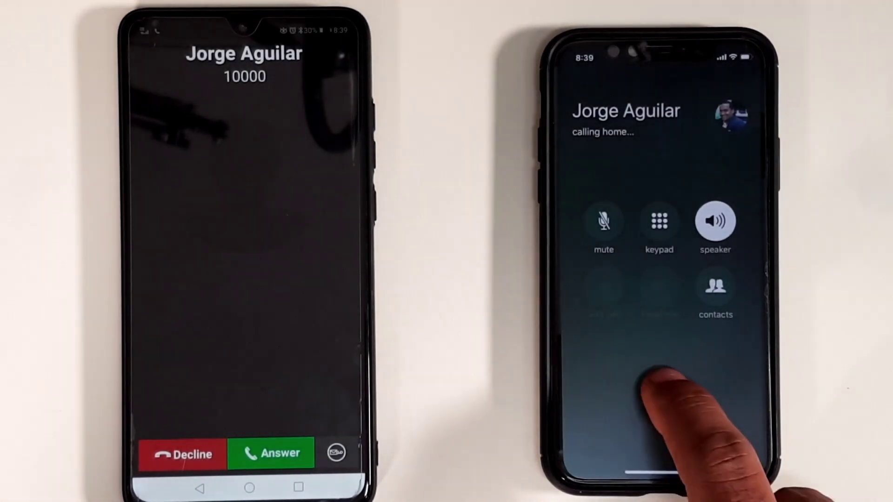
left_click(660, 392)
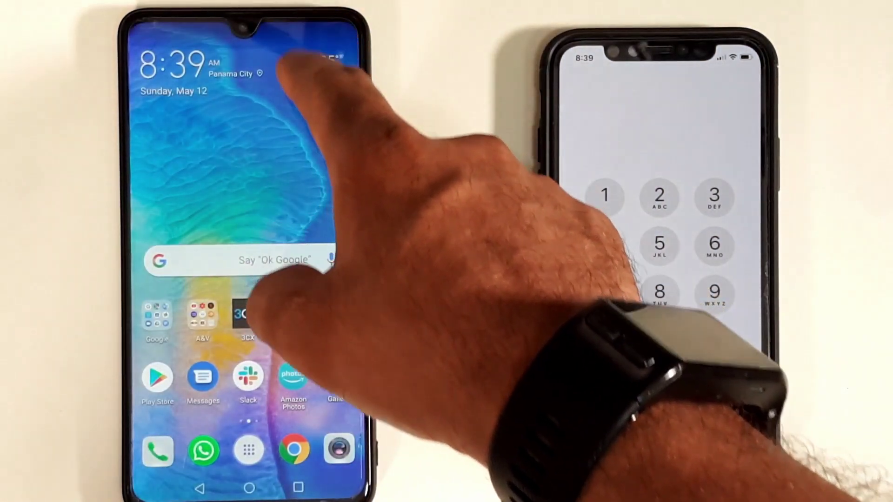
left_click_drag(299, 60, 299, 249)
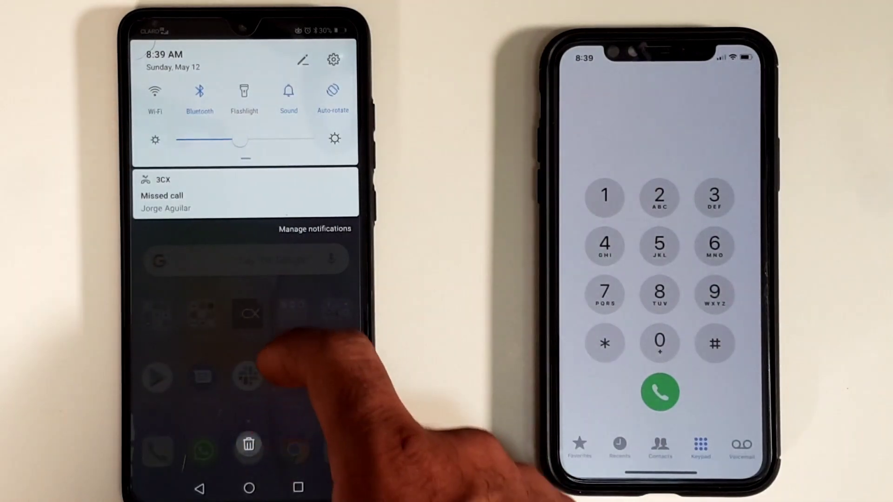
left_click_drag(259, 369, 279, 229)
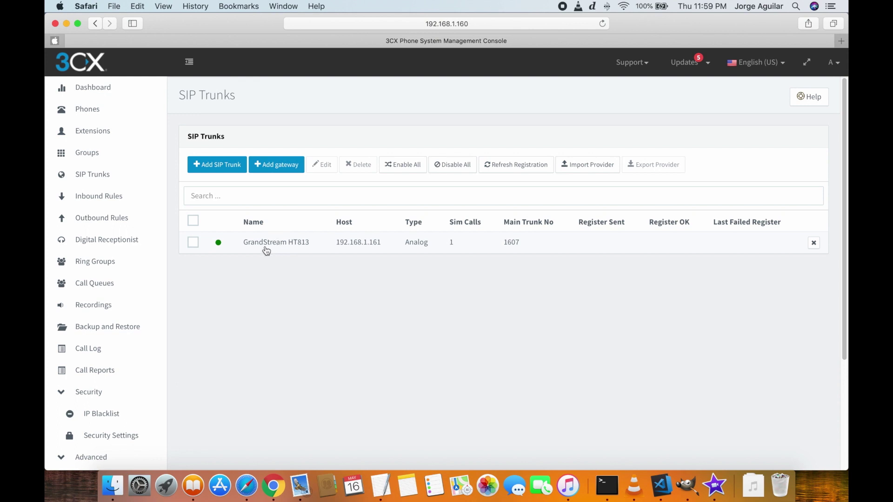
- Add a PSTN gateway of the Generic brand with a main trunk number
left_click(278, 164)
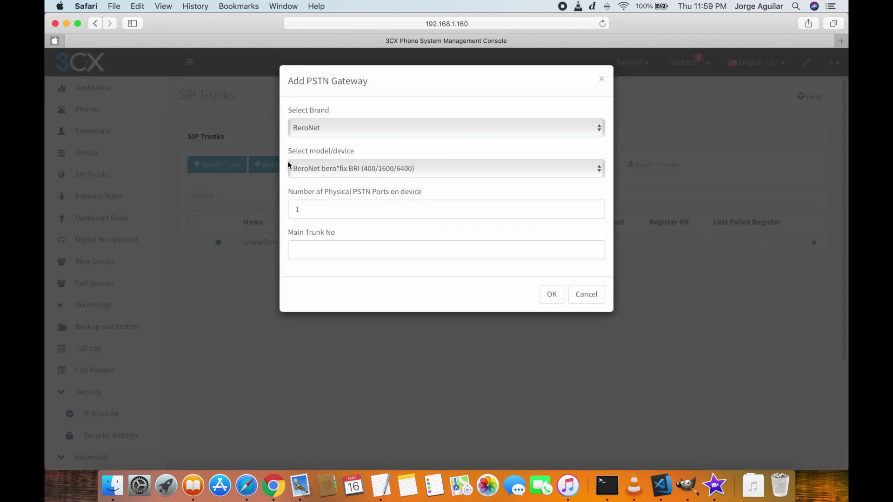
left_click(535, 127)
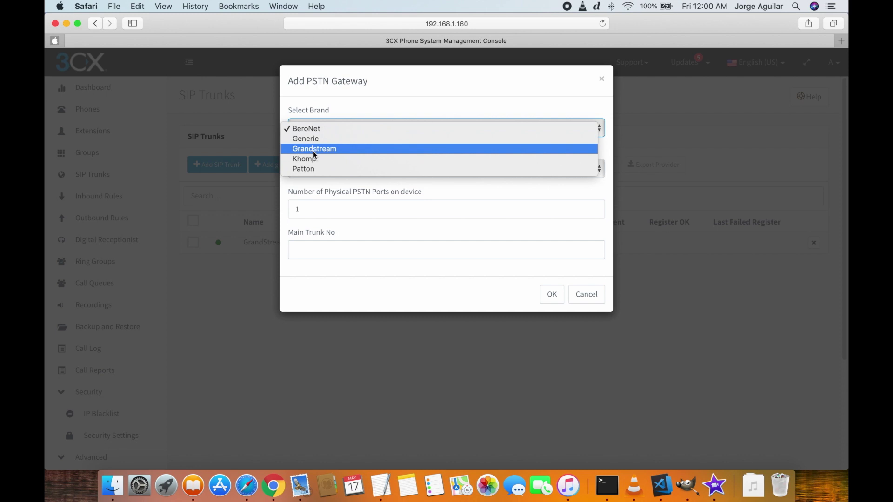
left_click(313, 139)
key("Return")
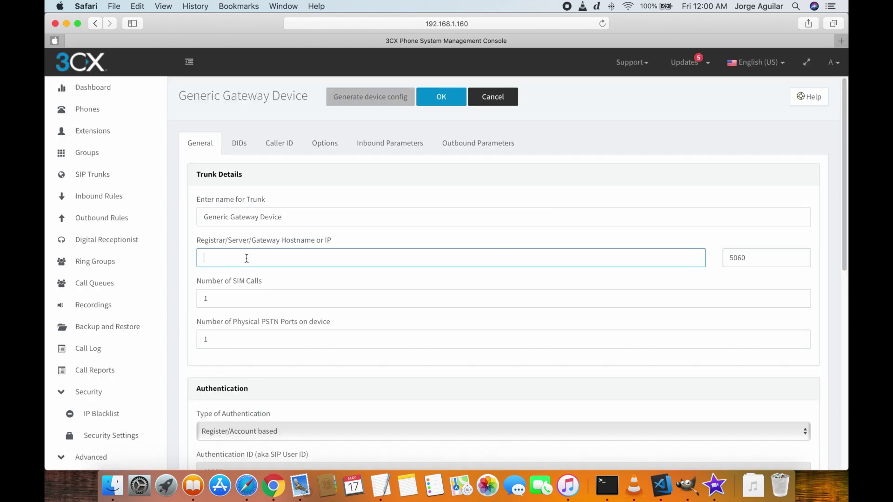
- Set the gateway's IP to 192.168.1.161, name the trunk Grandstream HT813, and save it
type("192.168.1.161")
scroll(445, 342, "down", 10)
scroll(444, 340, "up", 10)
left_click_drag(317, 219, 140, 217)
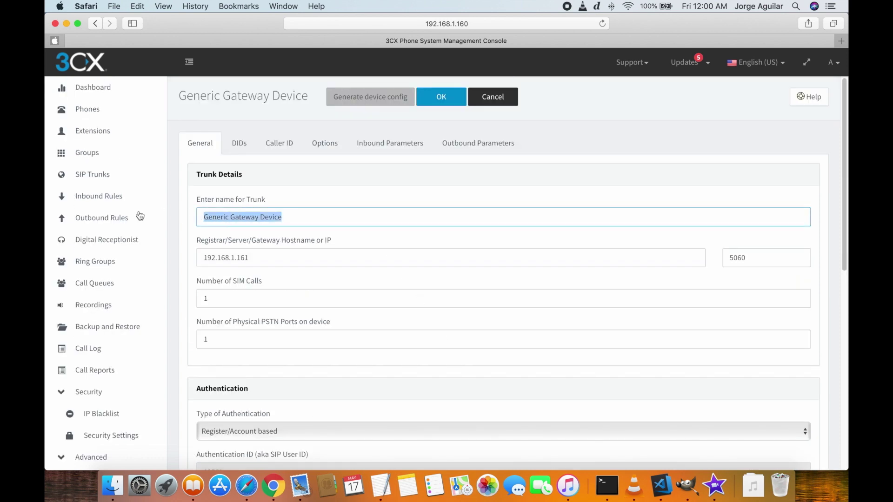
type("Grandd")
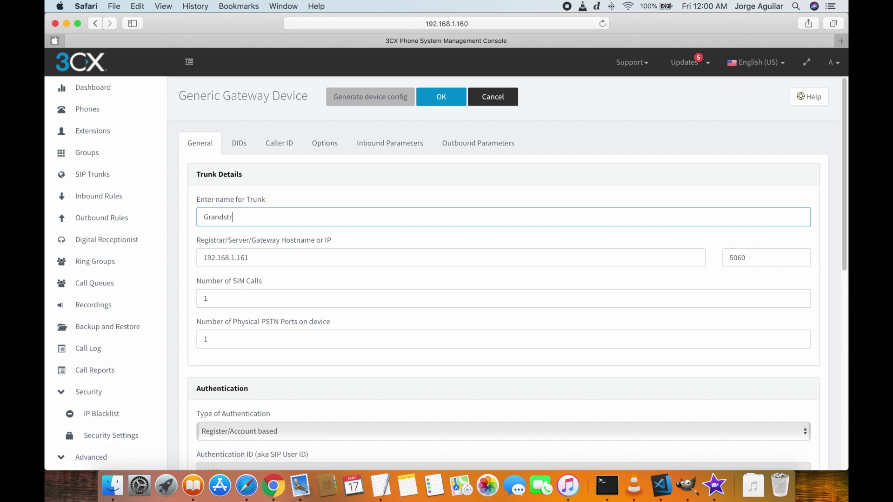
type("tream HT813")
left_click(444, 105)
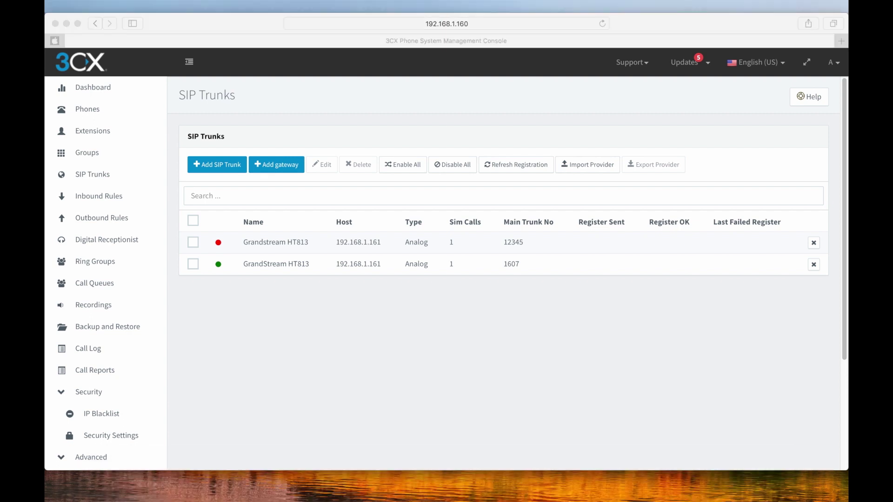
left_click(450, 313)
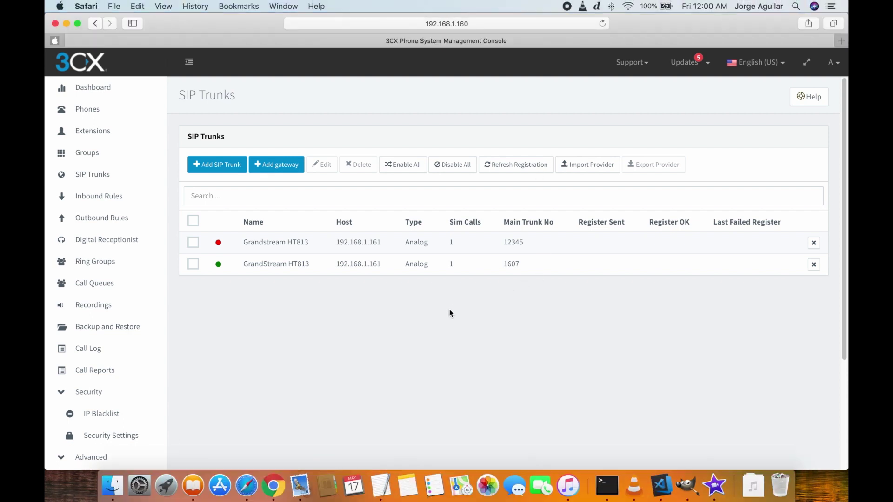
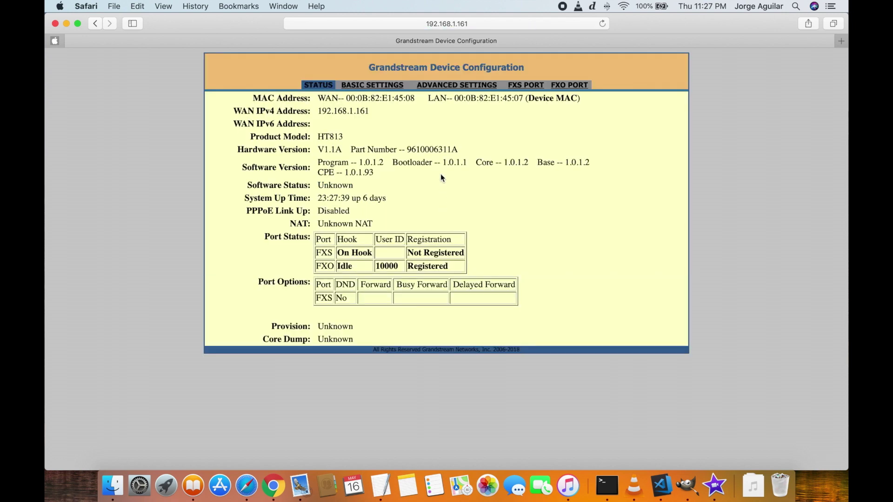
- Review the Grandstream device's basic settings, including the static IPv4 address, device mode and unconditional call forward to VOIP
left_click(388, 85)
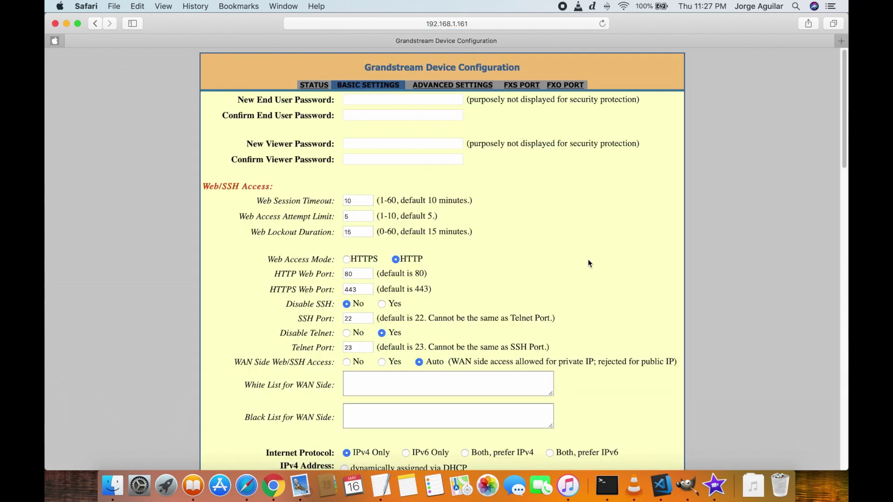
scroll(588, 259, "down", 15)
scroll(588, 260, "down", 10)
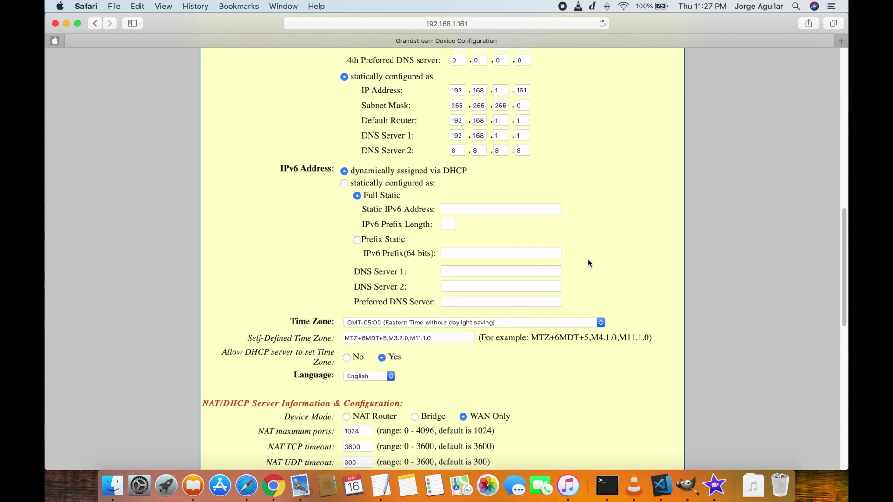
scroll(588, 261, "down", 5)
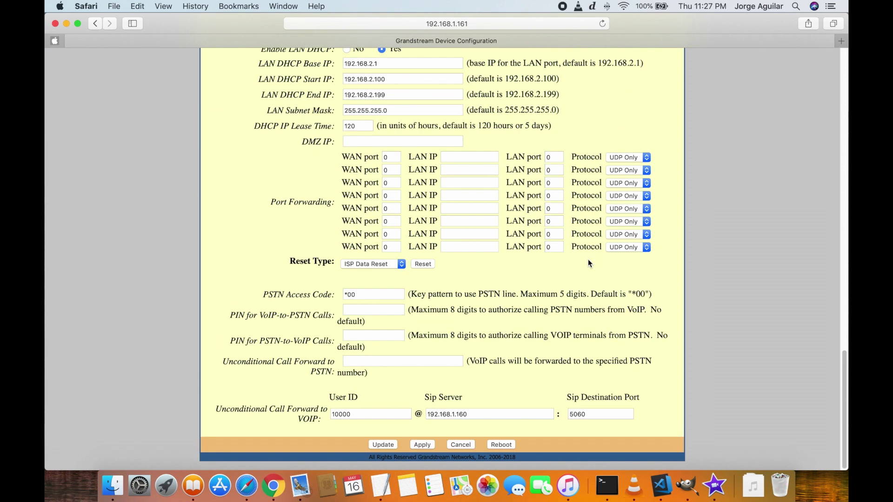
scroll(581, 213, "up", 20)
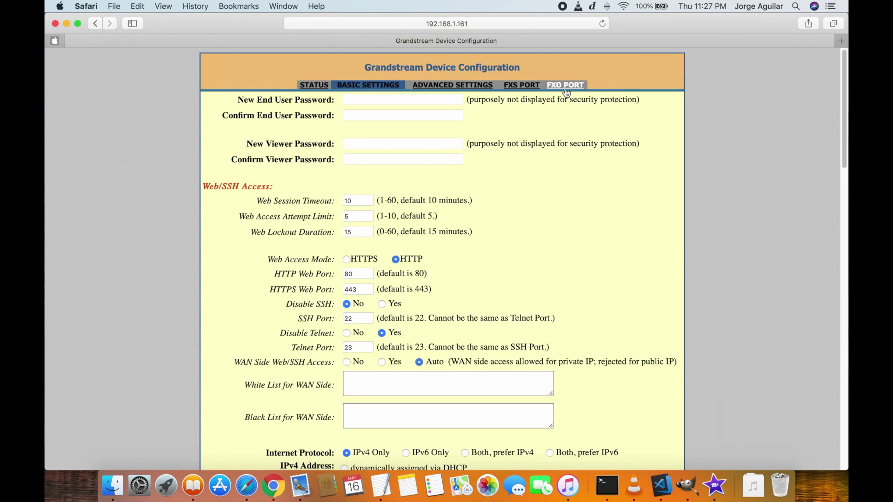
- Examine the FXO port's SIP server, user ID, authentication and registration settings
left_click(565, 86)
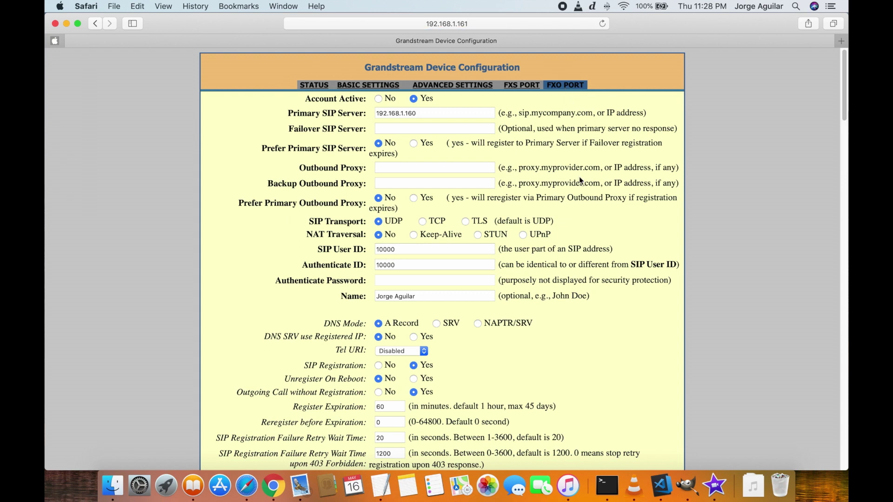
scroll(579, 176, "down", 1)
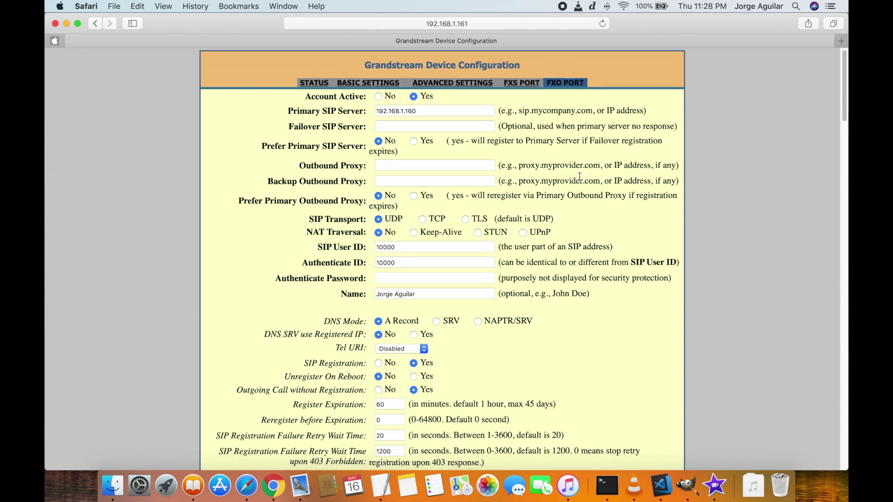
scroll(578, 176, "down", 2)
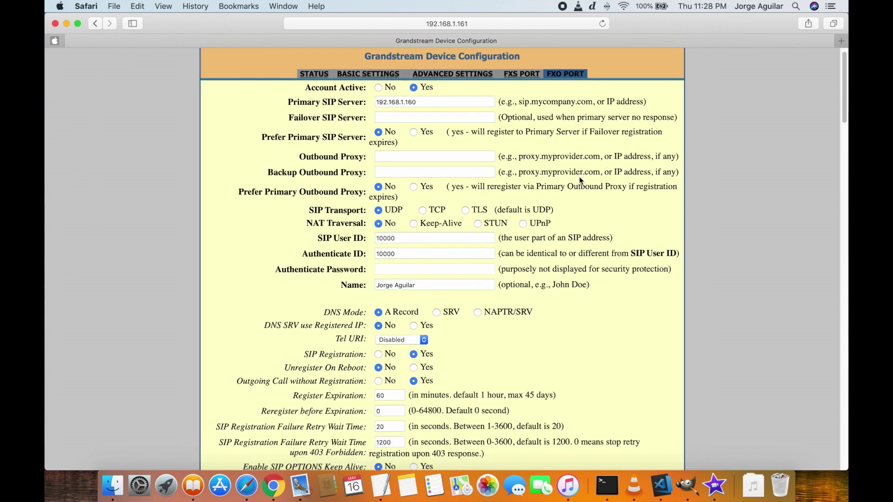
scroll(578, 177, "down", 3)
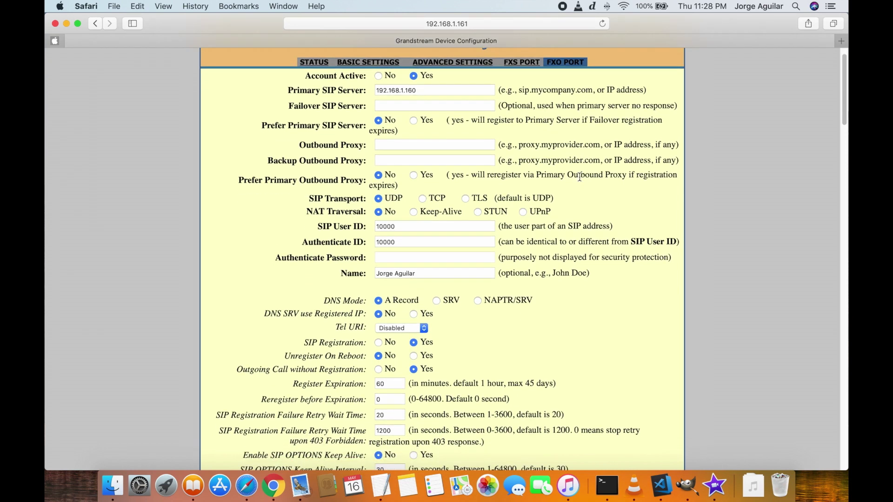
scroll(579, 177, "down", 5)
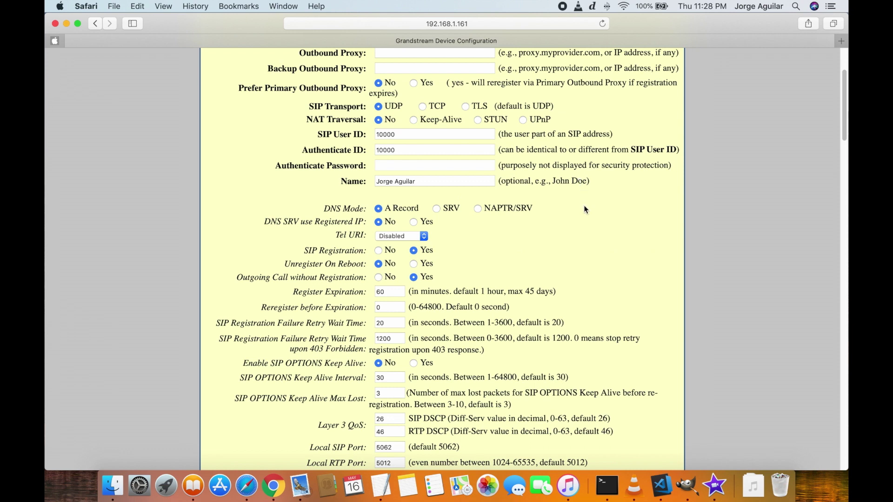
scroll(584, 209, "down", 2)
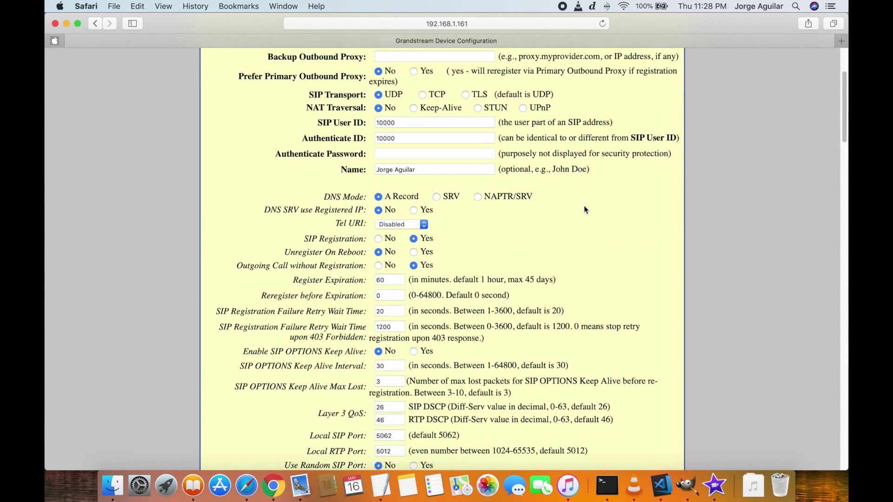
scroll(584, 210, "down", 2)
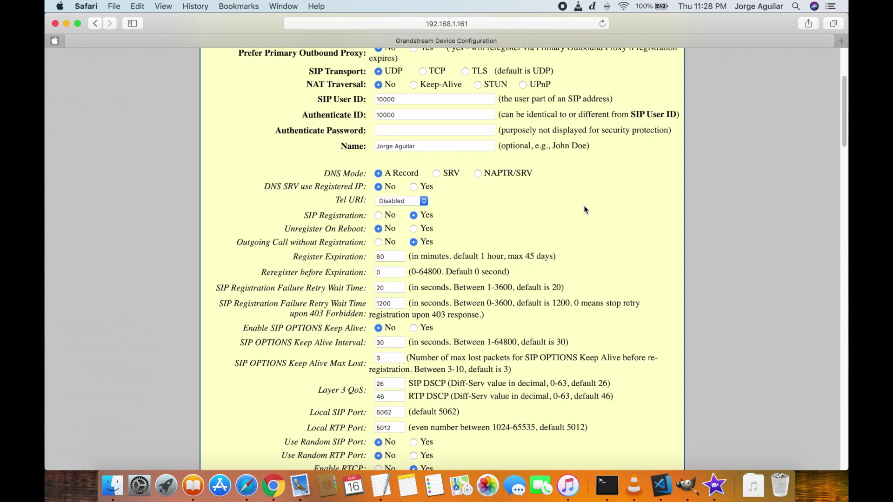
- Check the FXO port's Stage Method and Number of Rings values in the channel dialing and FXO termination settings
scroll(584, 210, "down", 20)
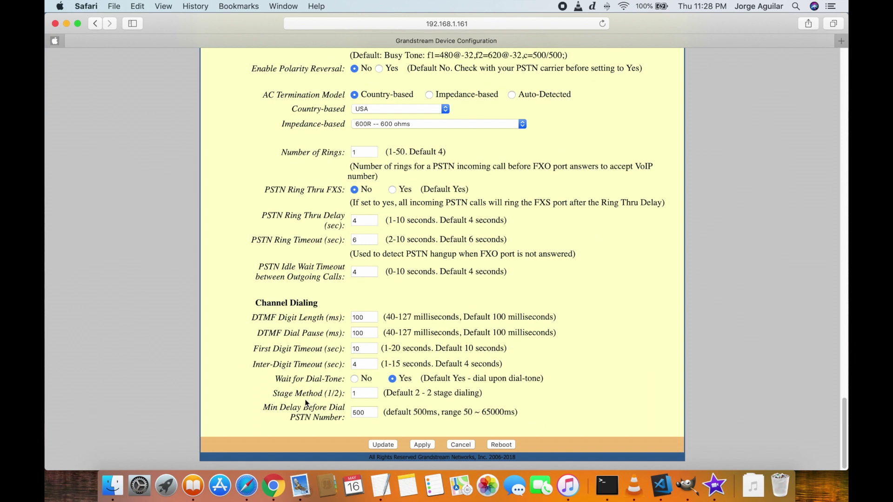
left_click_drag(272, 395, 343, 393)
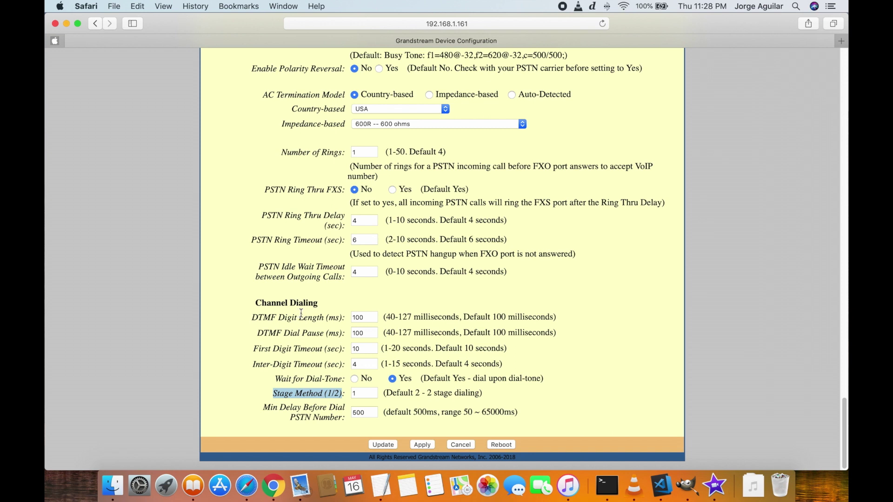
scroll(301, 313, "up", 5)
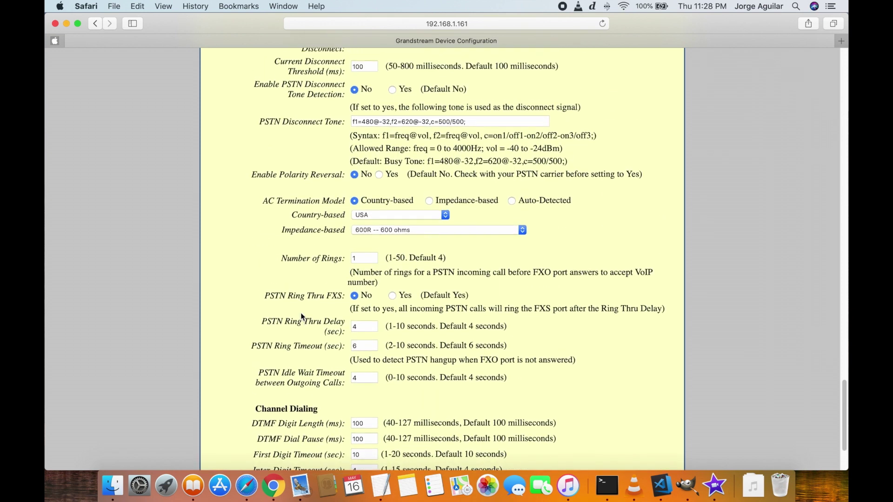
scroll(301, 313, "up", 3)
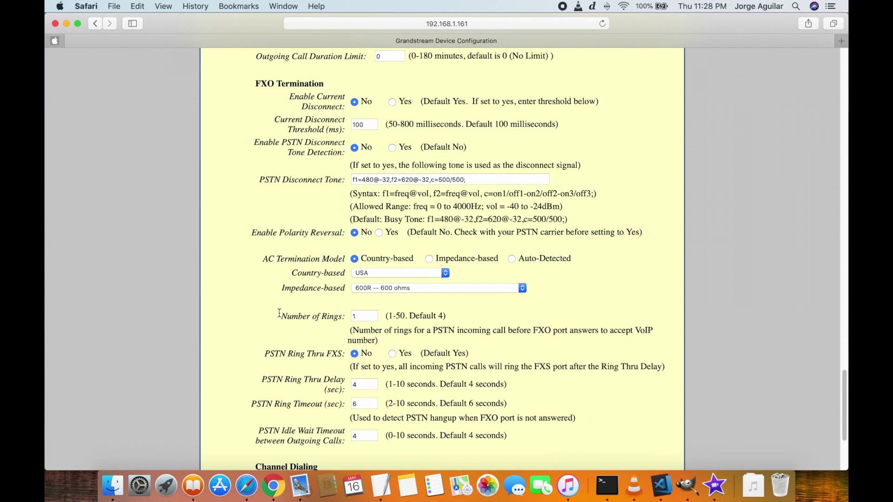
left_click_drag(280, 316, 343, 317)
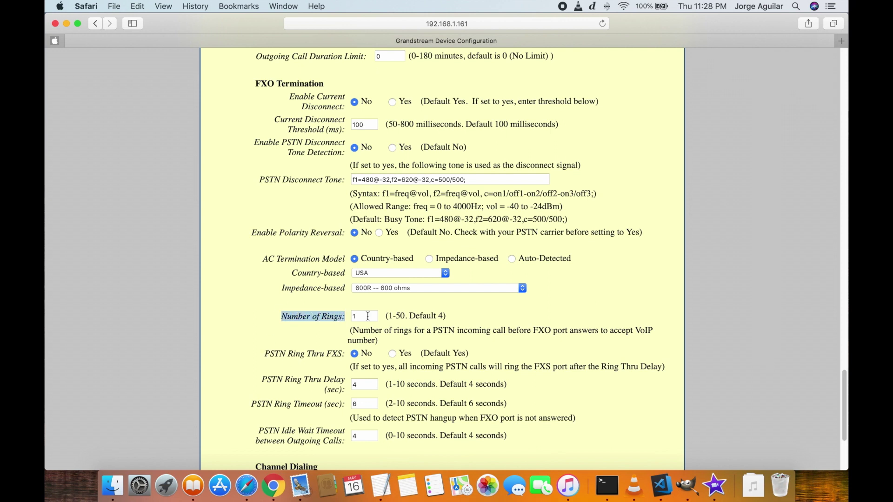
scroll(498, 308, "down", 5)
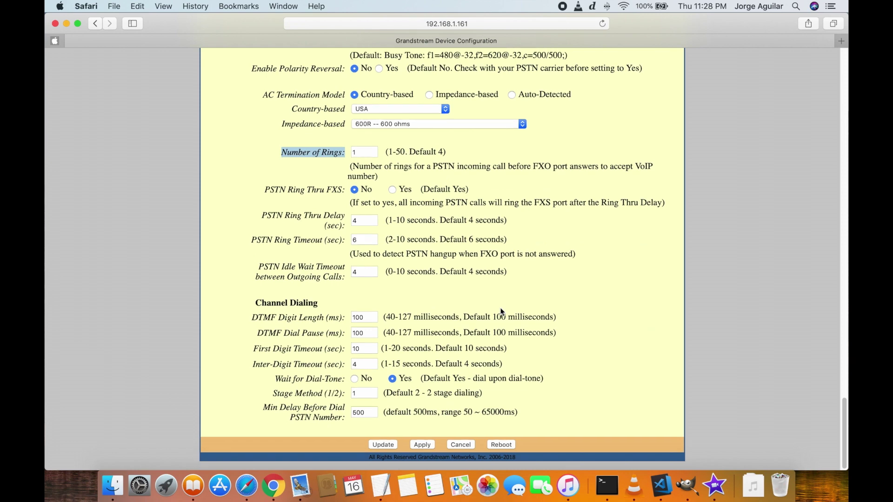
scroll(500, 308, "up", 6)
scroll(501, 307, "up", 20)
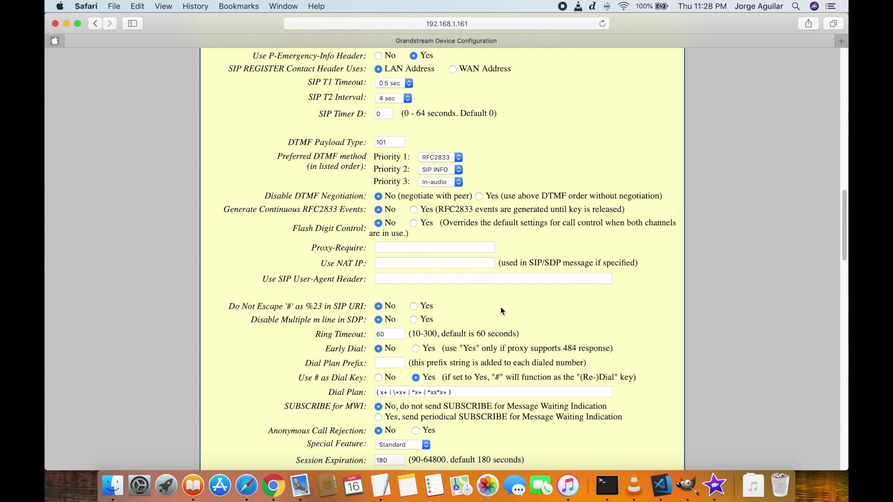
scroll(501, 306, "up", 5)
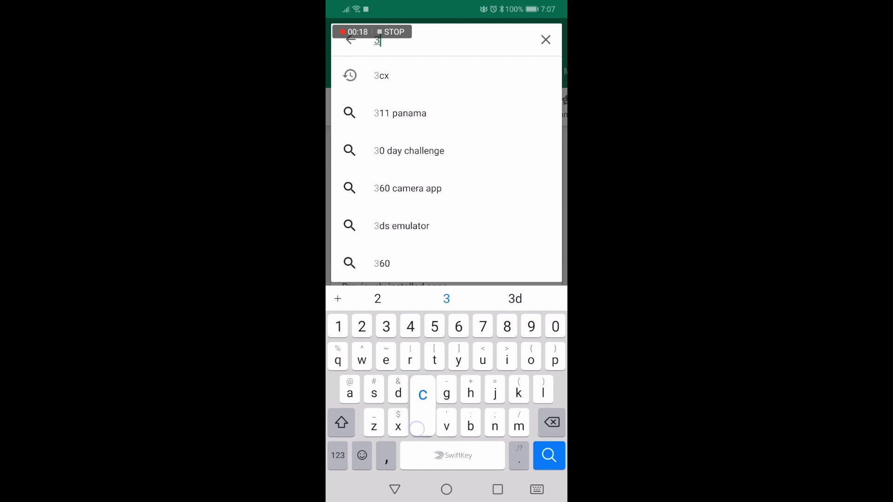
- Search the Play Store for 3cx on the Android phone and install the 3CX app
type("cx")
left_click(400, 111)
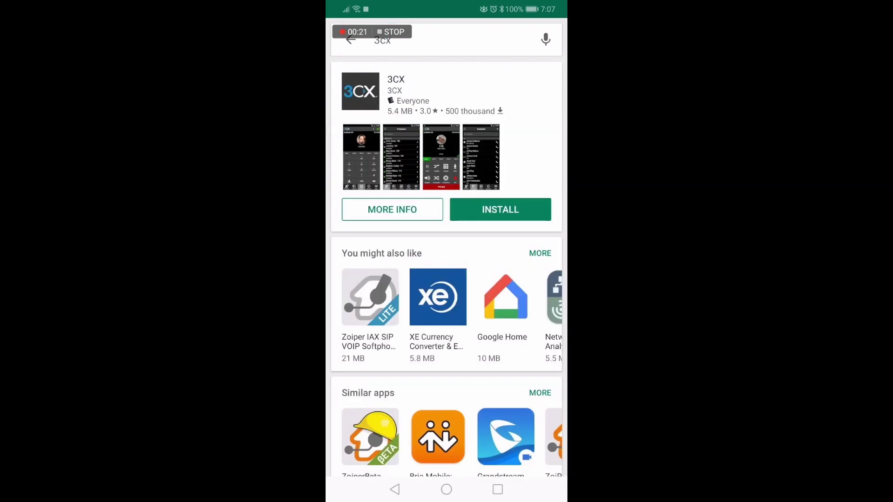
left_click(499, 210)
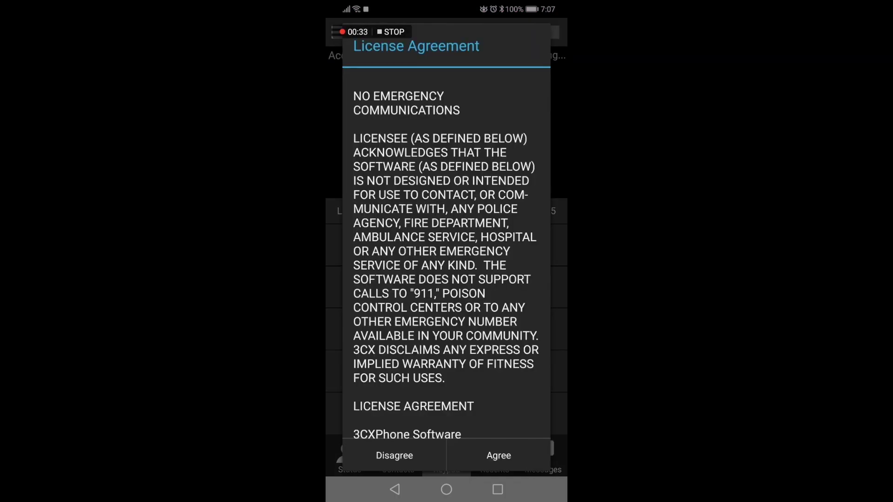
- Accept the 3CX license agreement, grant the requested permissions and start the QR code scan with camera access allowed
left_click(499, 455)
left_click(514, 270)
left_click(517, 277)
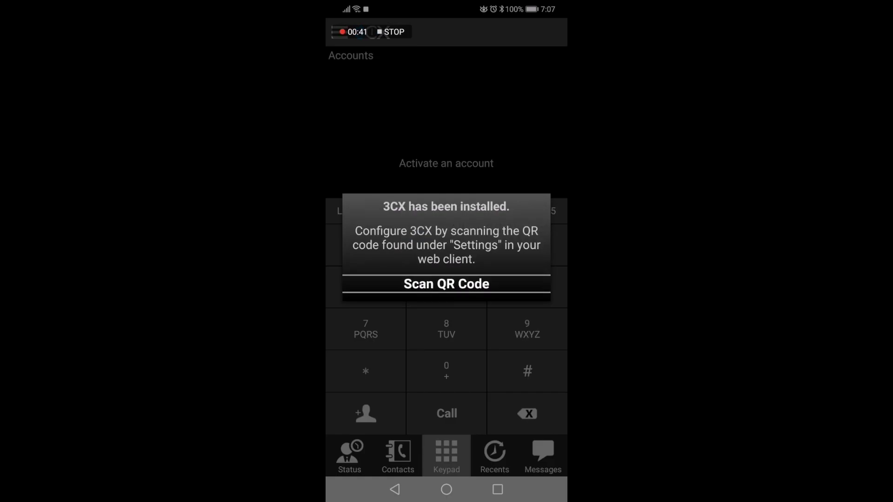
left_click(488, 281)
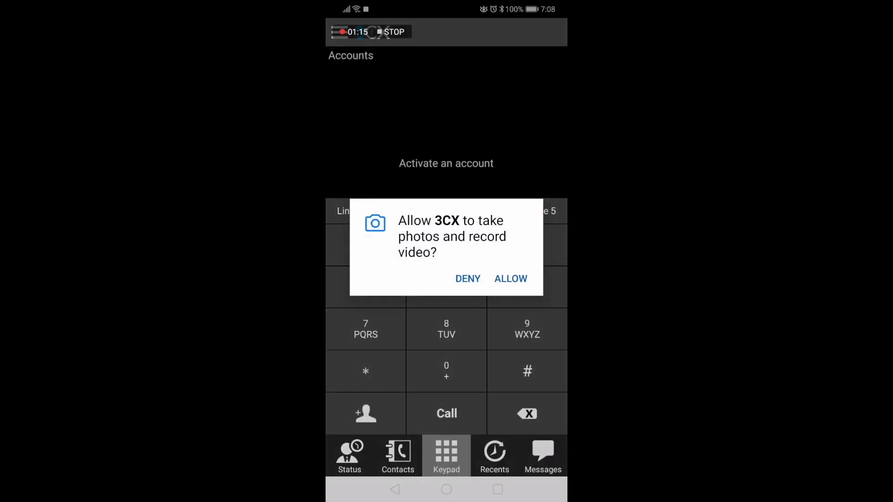
left_click(510, 279)
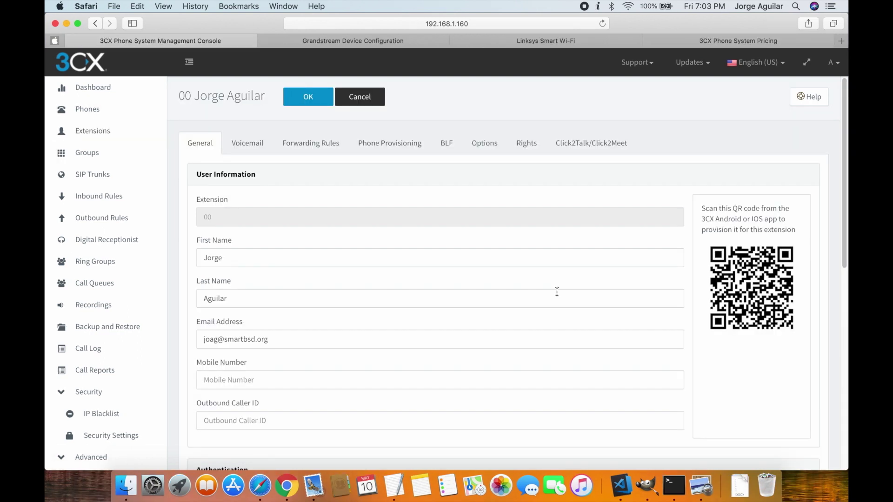
- In the 3CX Management Console, leave extension 00's settings without saving and open the list of phones
left_click(354, 102)
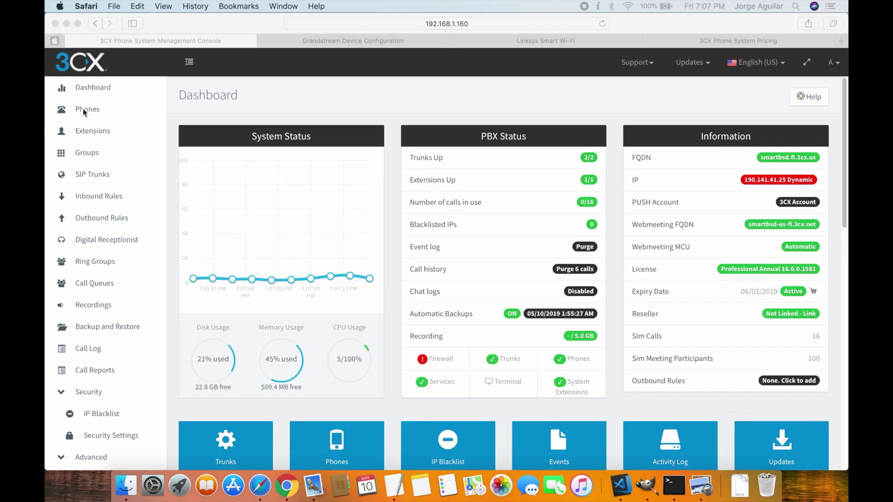
left_click(86, 110)
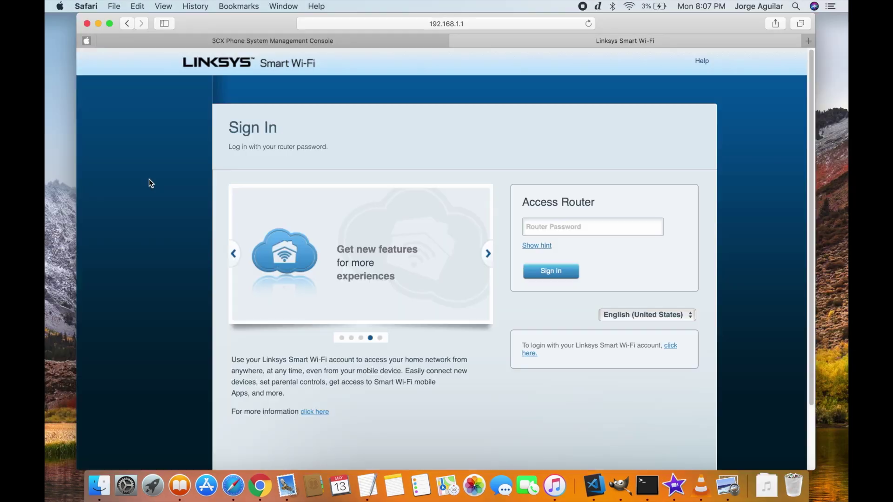
- Sign in to the Linksys Smart Wi-Fi router page with the router password
left_click(620, 231)
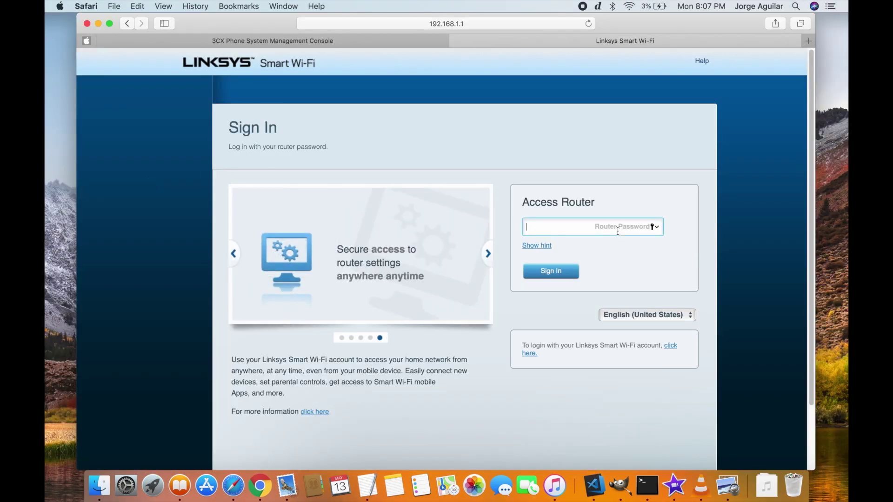
key("Return")
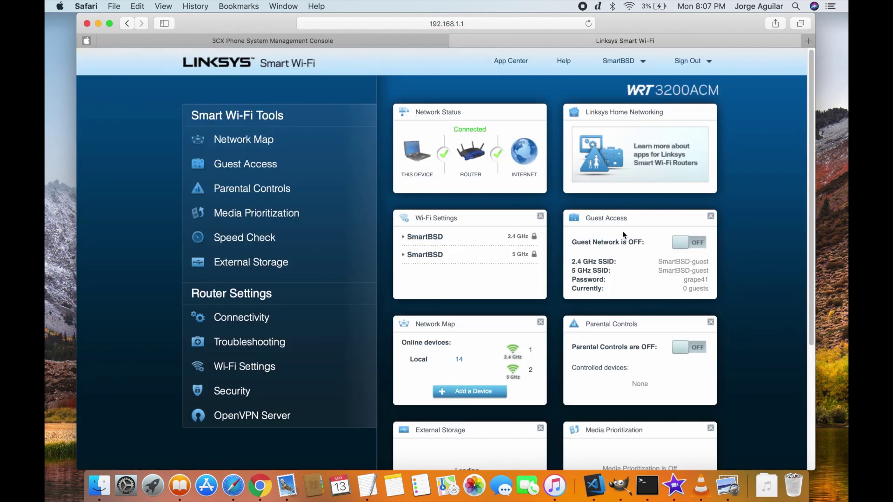
- Review the single port forwarding and port range forwarding rules in the router's security settings
left_click(231, 391)
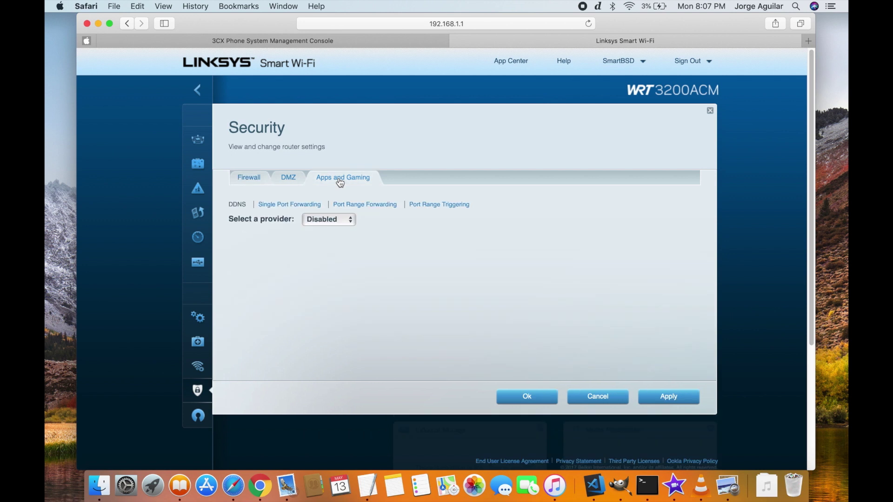
left_click(293, 208)
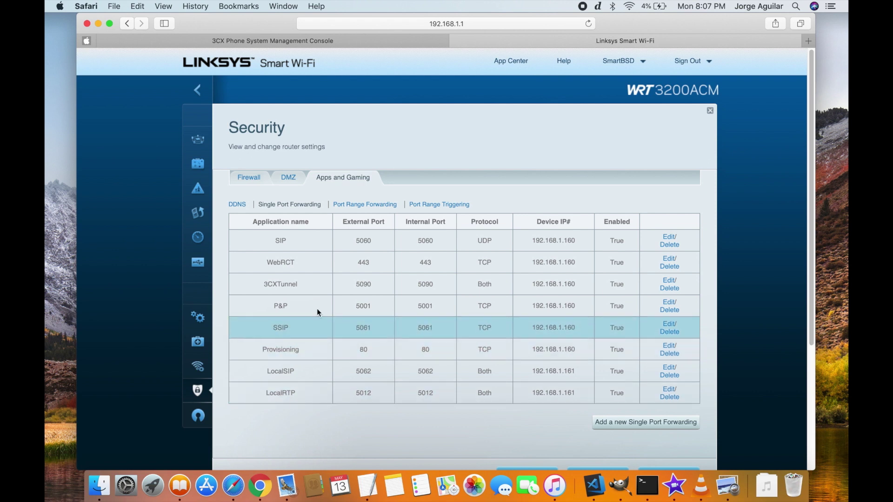
left_click(368, 206)
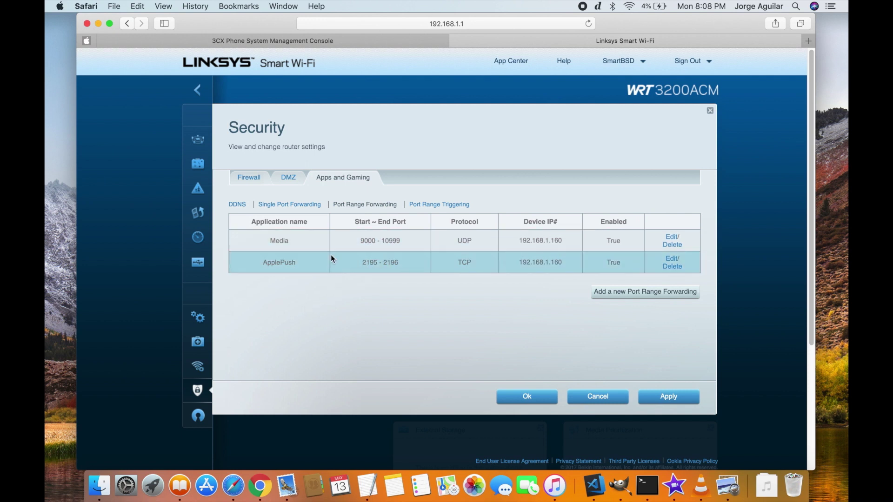
- Enable the router's DMZ and restrict its source IP address to a specified range
left_click(288, 177)
left_click(254, 216)
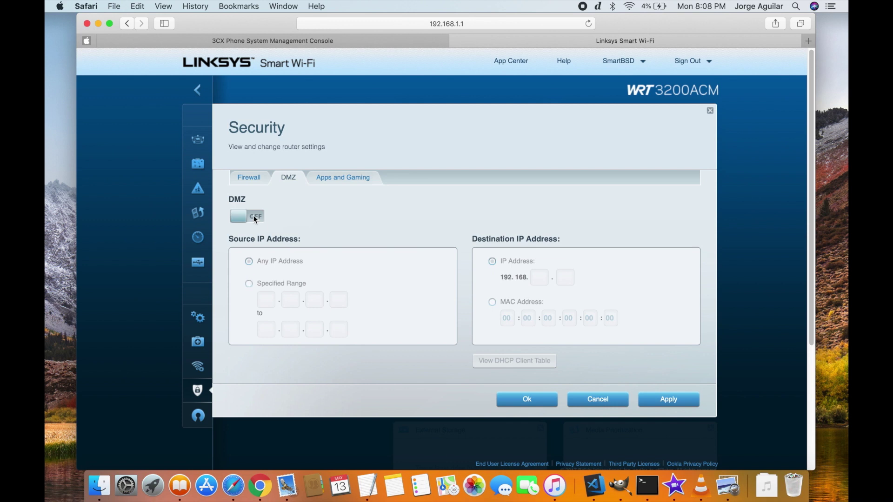
left_click(249, 284)
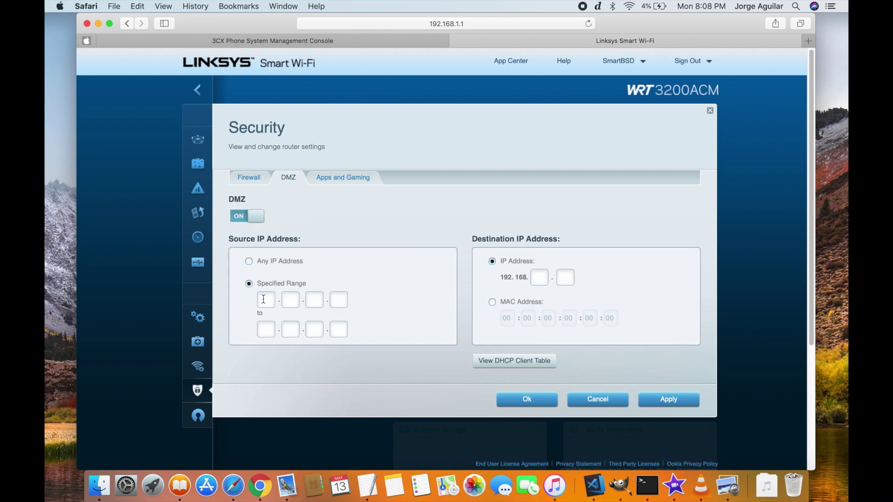
- Set the DMZ source range to 192.168.1.160 through 192.168.1.161 and the destination to 192.168.1.160, and save the settings
type("192")
type("168")
type("160")
type("192")
type("16")
type("160")
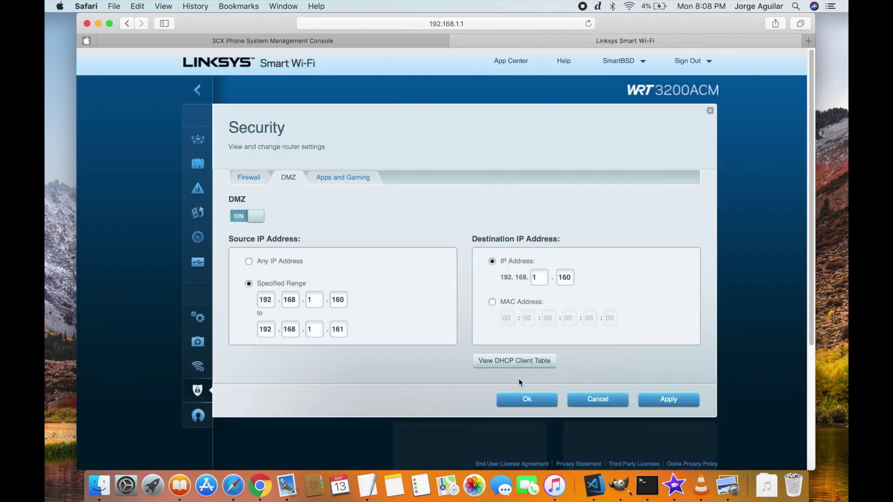
left_click(524, 400)
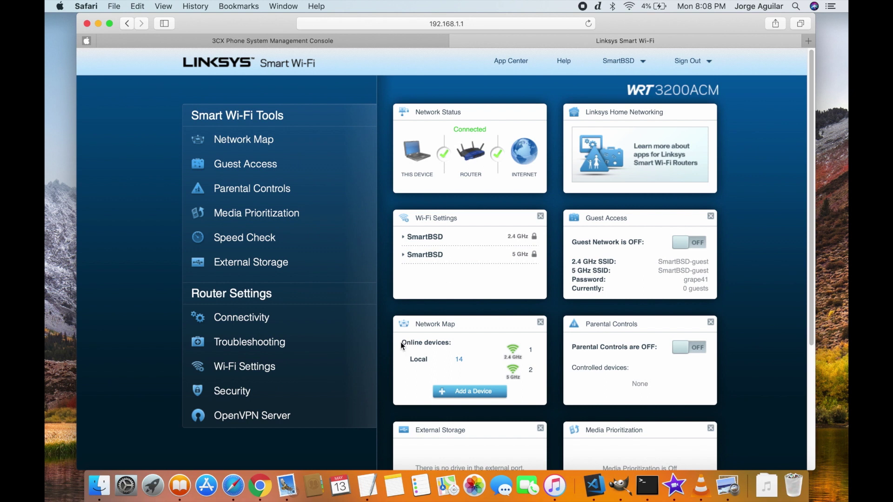